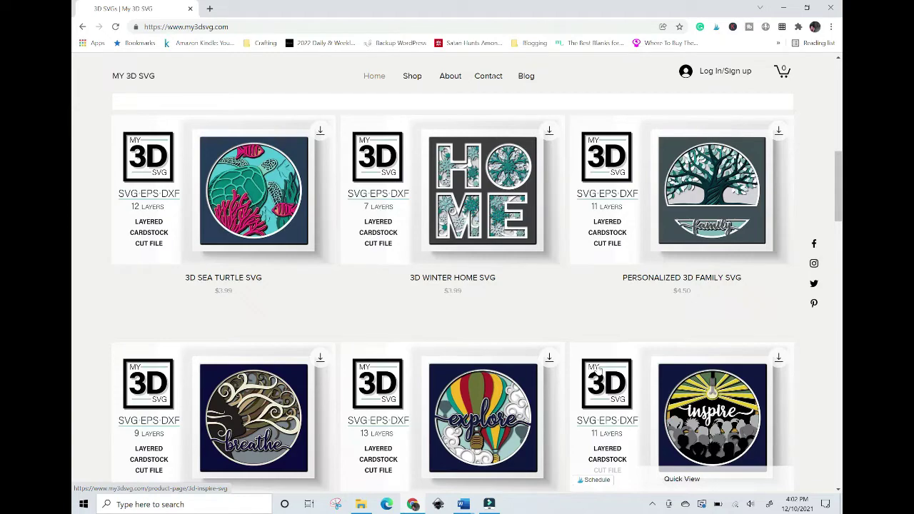
Browse the shop's product listings to the 3D Rejoice SVG, add it to the cart and dismiss the cart
scroll(599, 370, "down", 2)
scroll(598, 370, "down", 2)
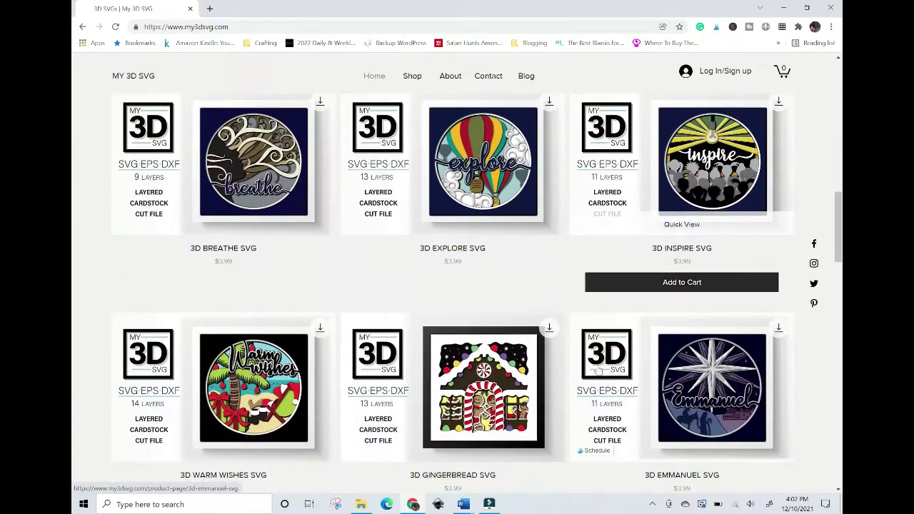
scroll(599, 371, "down", 4)
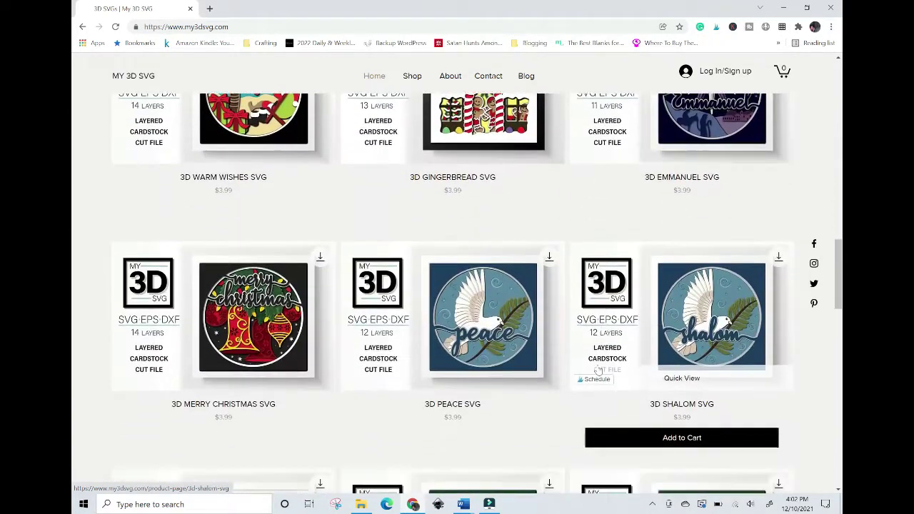
scroll(598, 370, "down", 1)
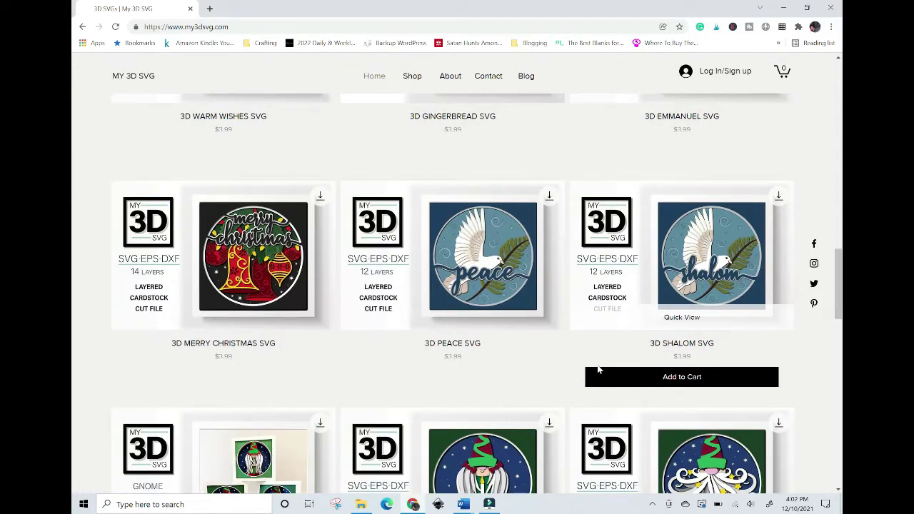
scroll(599, 370, "down", 2)
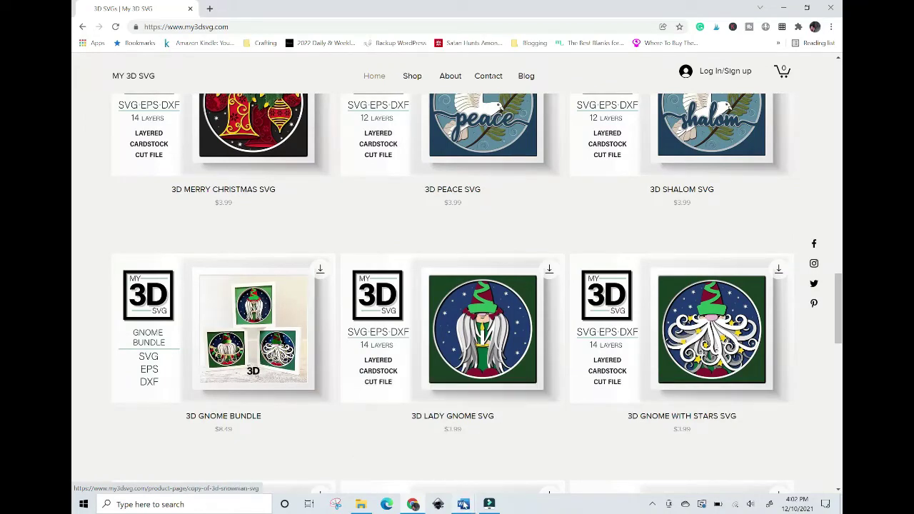
scroll(655, 338, "down", 5)
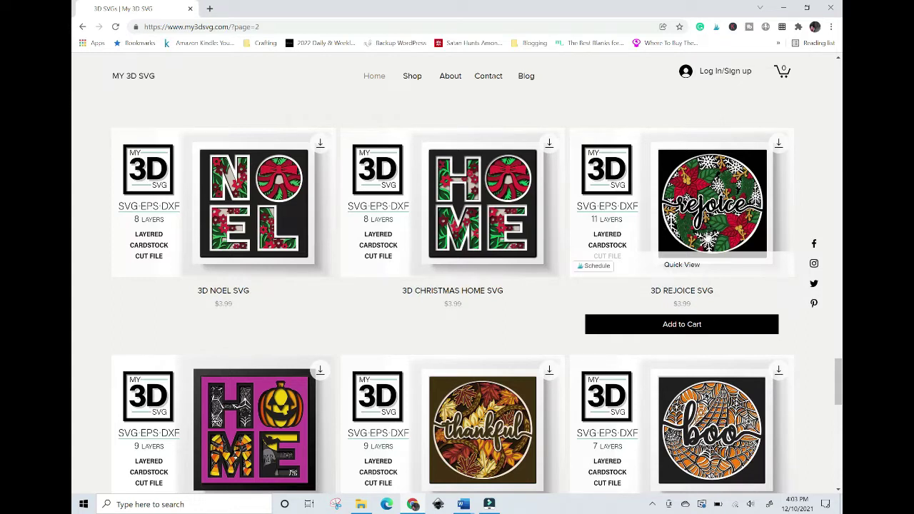
left_click(666, 327)
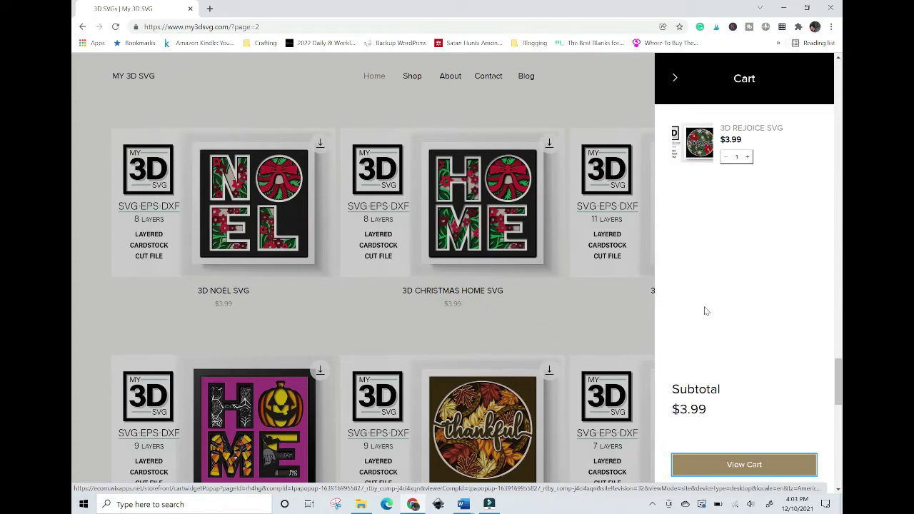
left_click(609, 316)
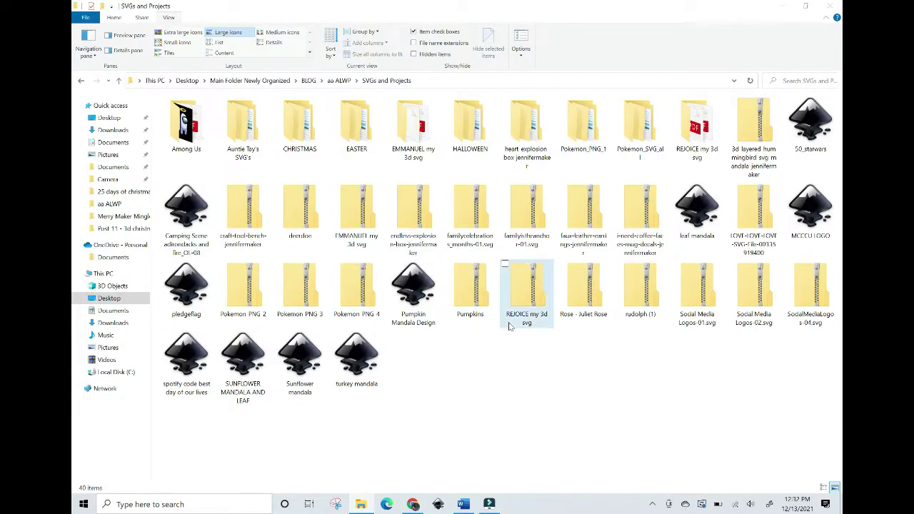
Extract all files from the zipped REJOICE my 3d svg folder to the suggested destination
left_click(528, 287)
right_click(532, 282)
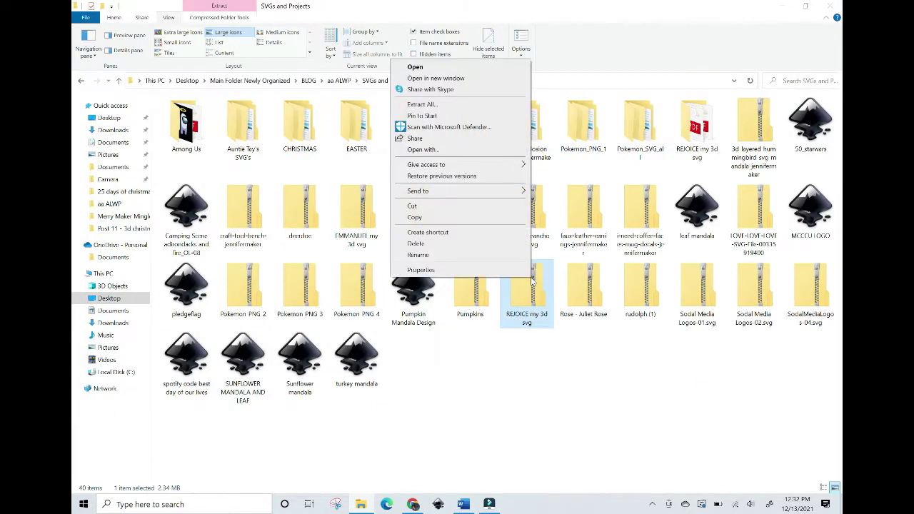
right_click(532, 282)
right_click(532, 282)
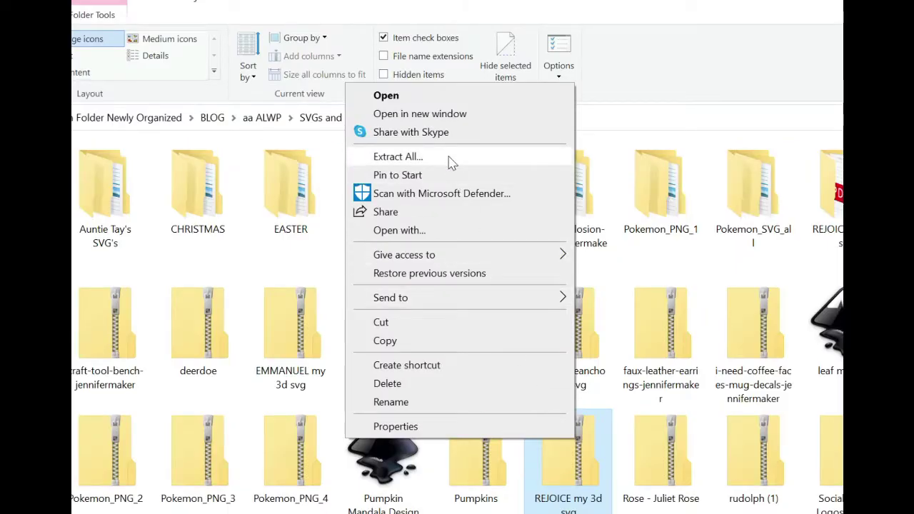
left_click(398, 157)
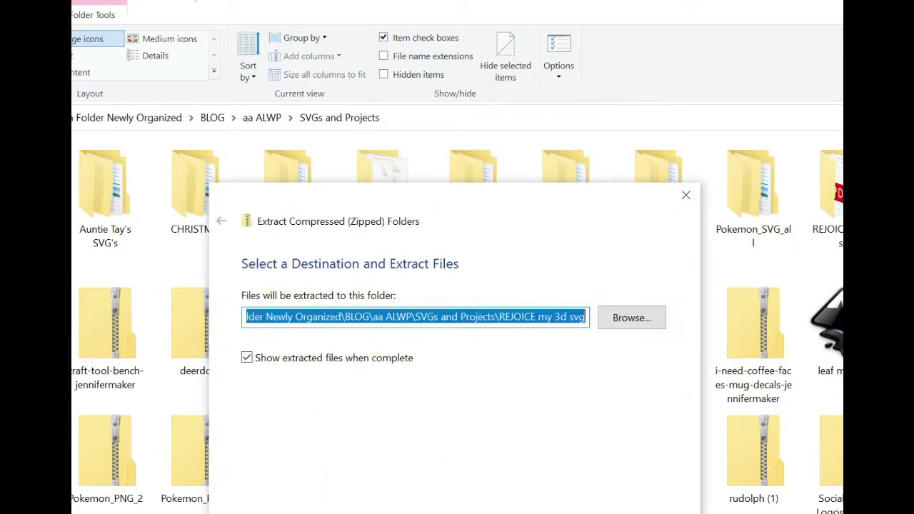
key("Return")
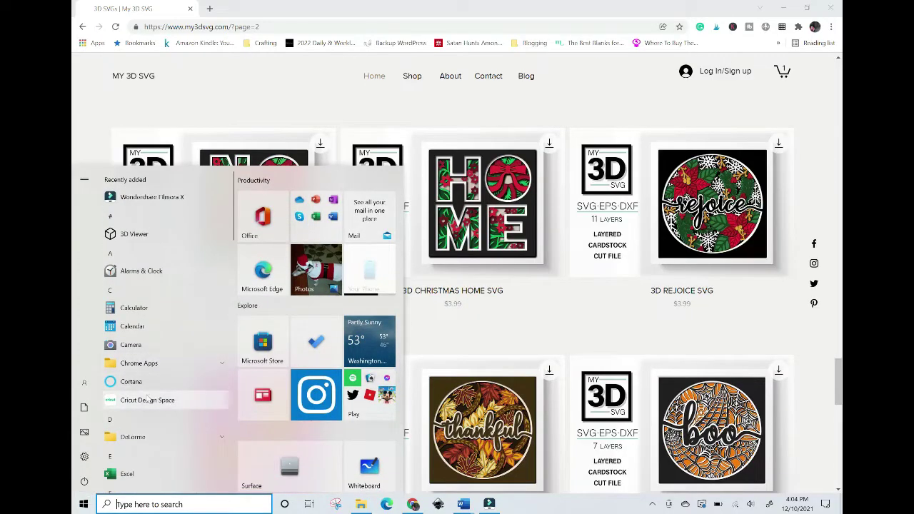
Open Cricut Design Space and start a new project with a blank canvas
left_click(145, 407)
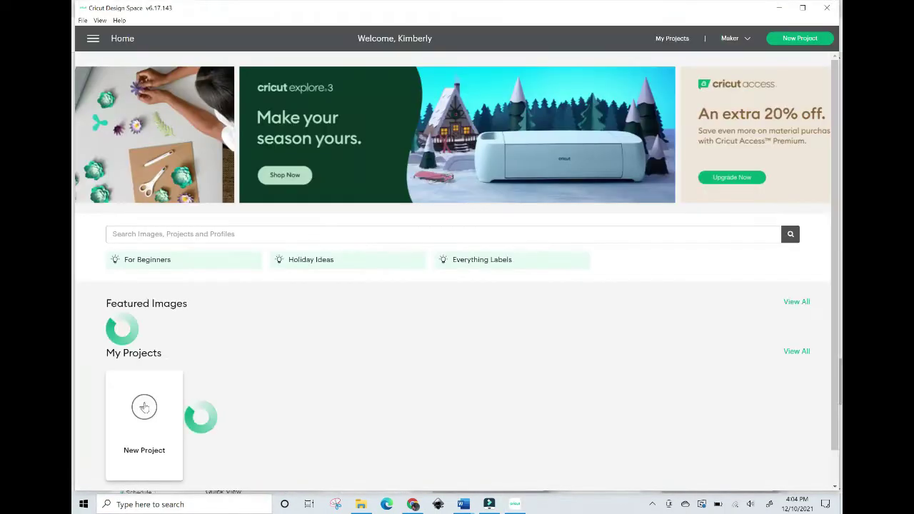
scroll(277, 382, "down", 3)
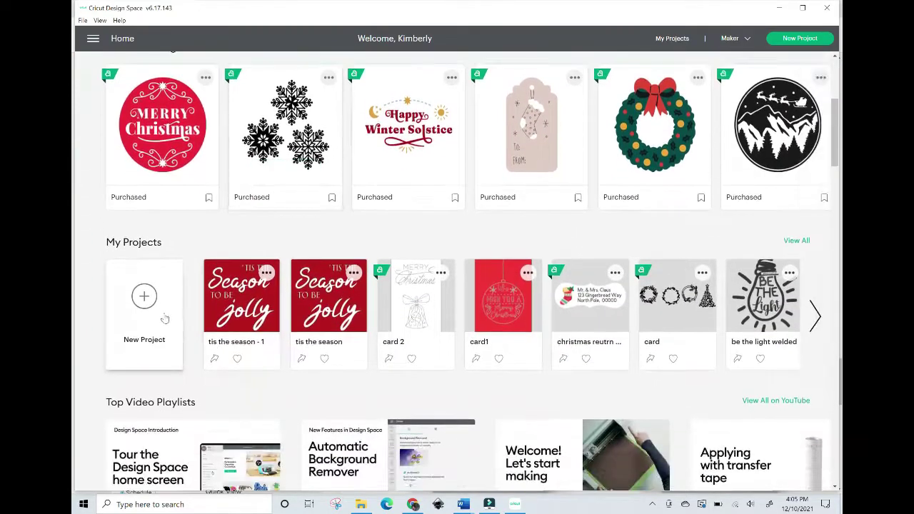
left_click(144, 297)
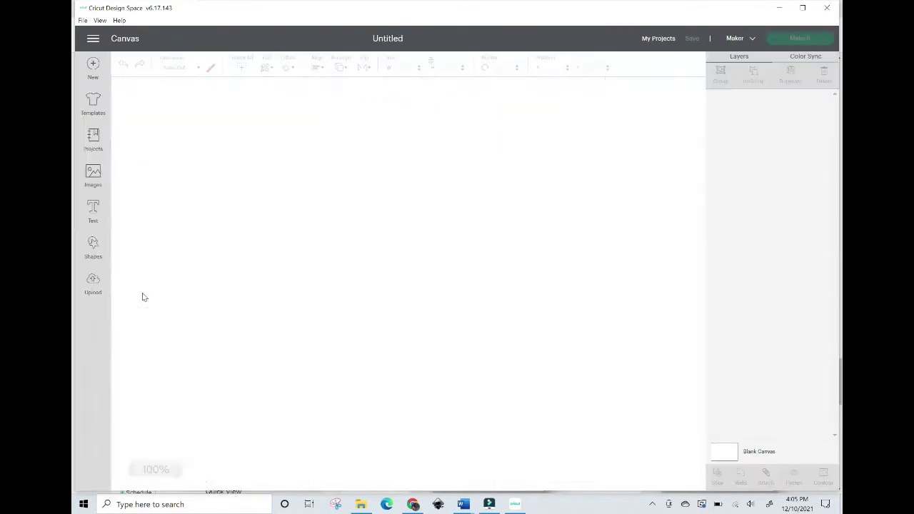
Upload the REJOICE SVG image from the REJOICE my 3d svg folder and add it to the canvas
left_click(93, 282)
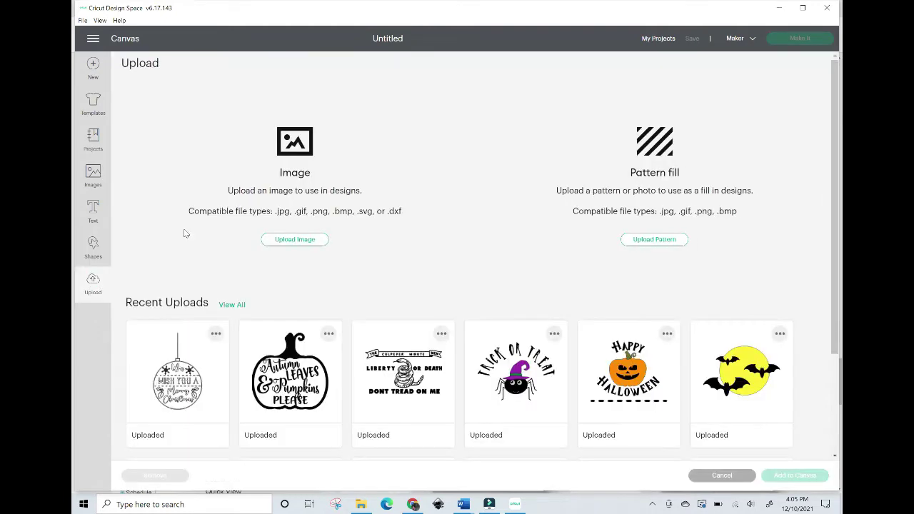
left_click(305, 241)
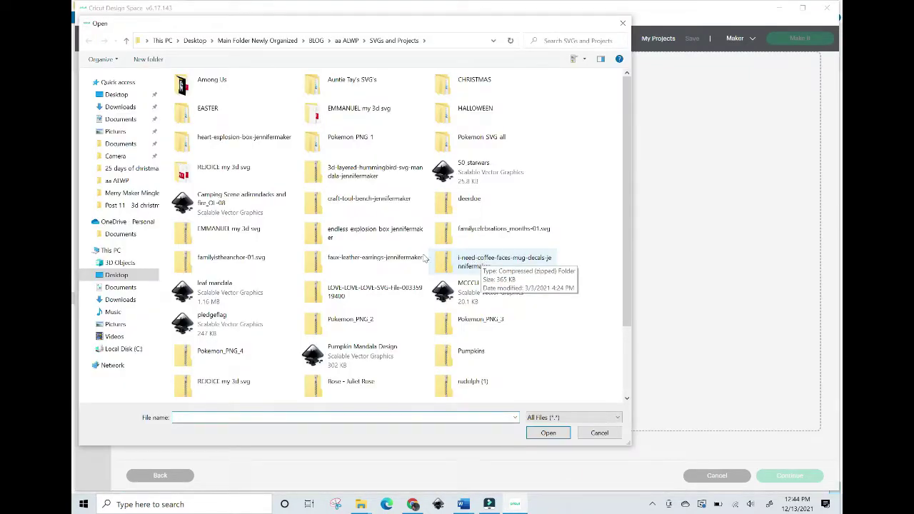
double_click(229, 172)
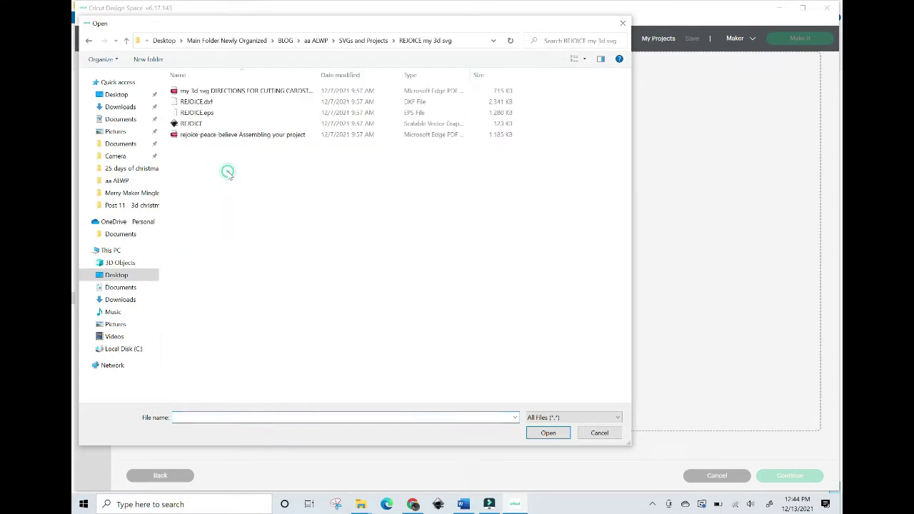
double_click(219, 126)
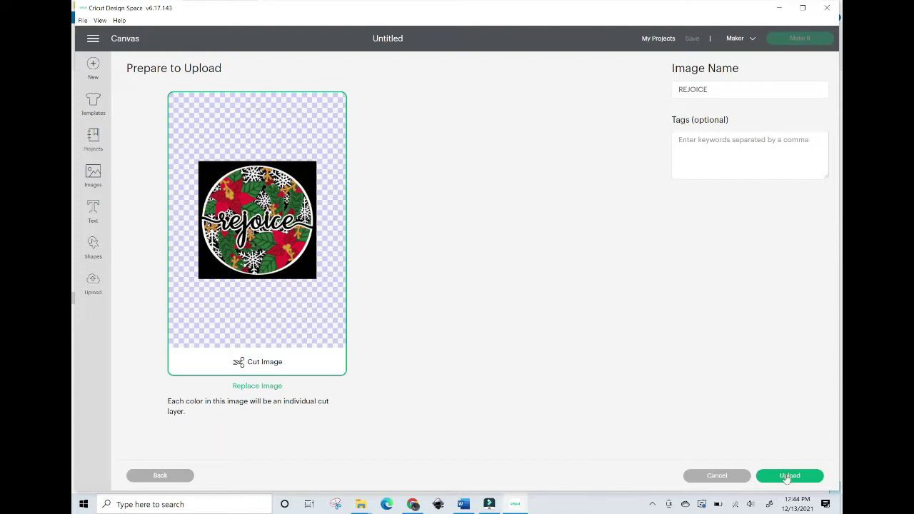
left_click(788, 478)
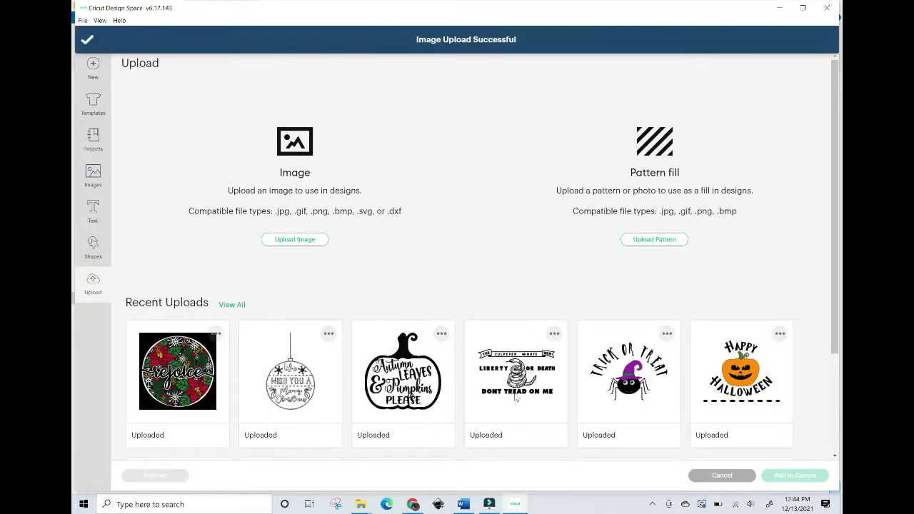
left_click(170, 383)
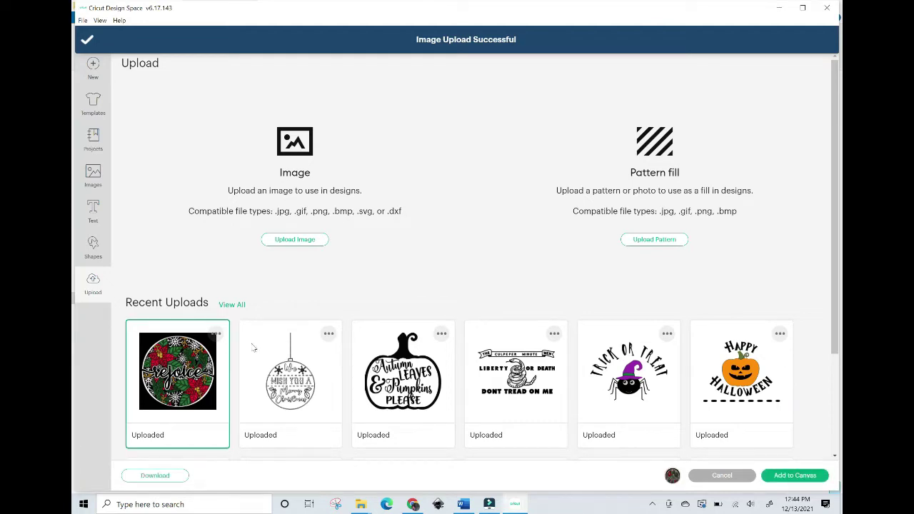
left_click(795, 475)
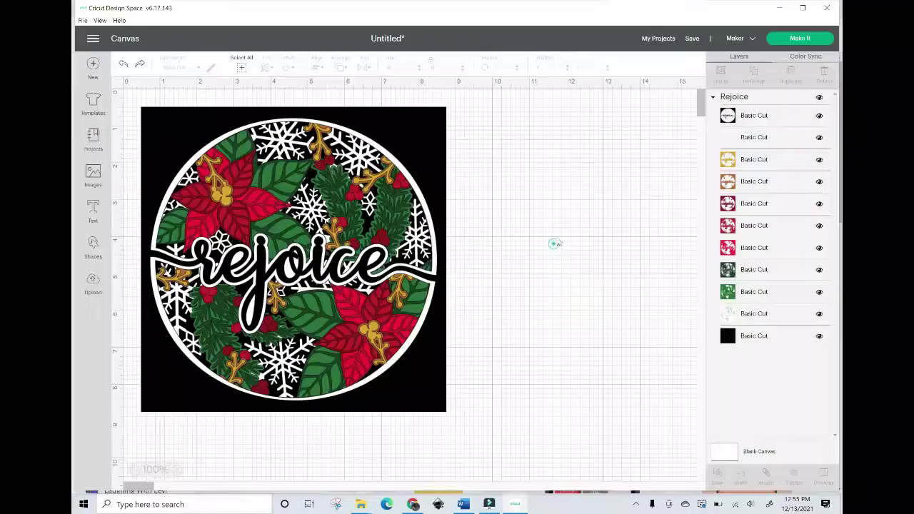
Resize the whole Rejoice design to 7 in wide and proceed to the preview of its cutting mats
left_click(350, 250)
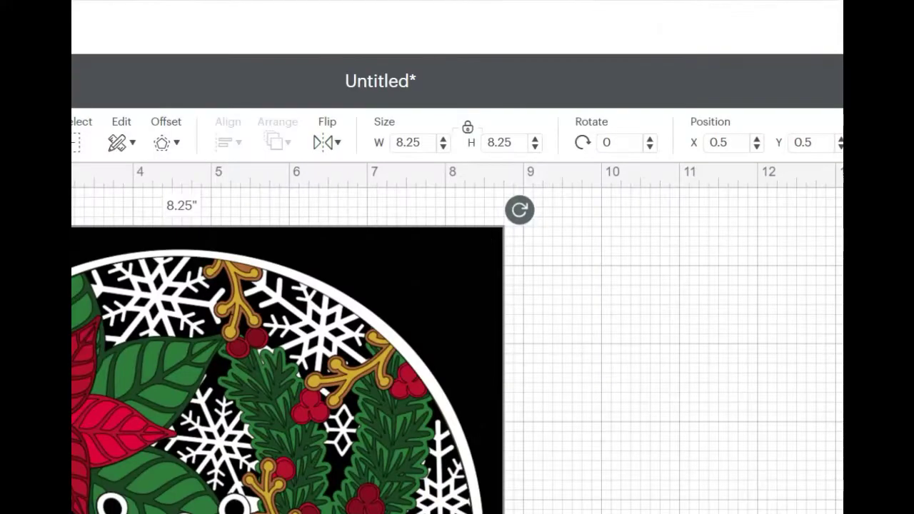
left_click(419, 141)
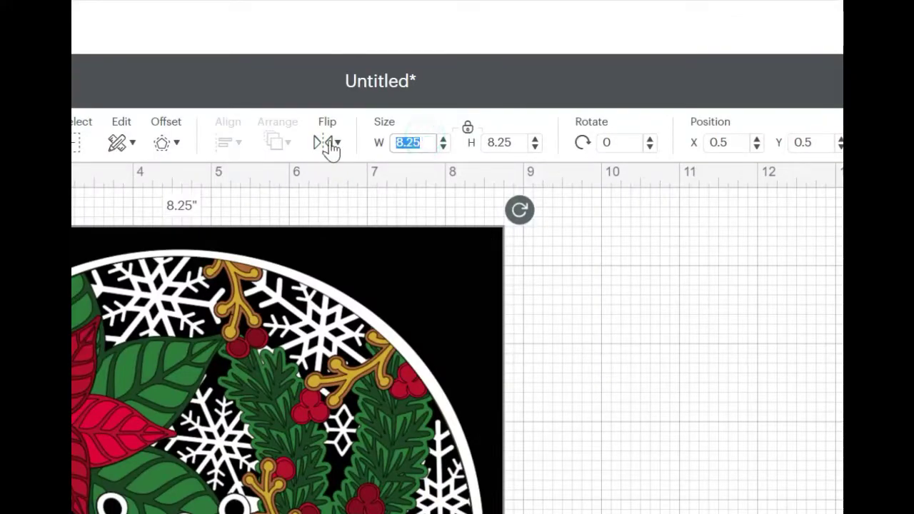
type("7")
key("Return")
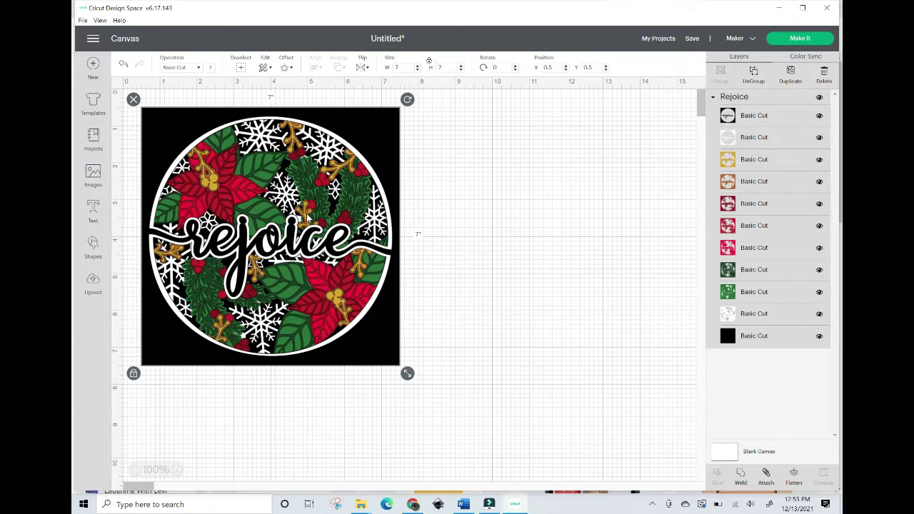
left_click(783, 45)
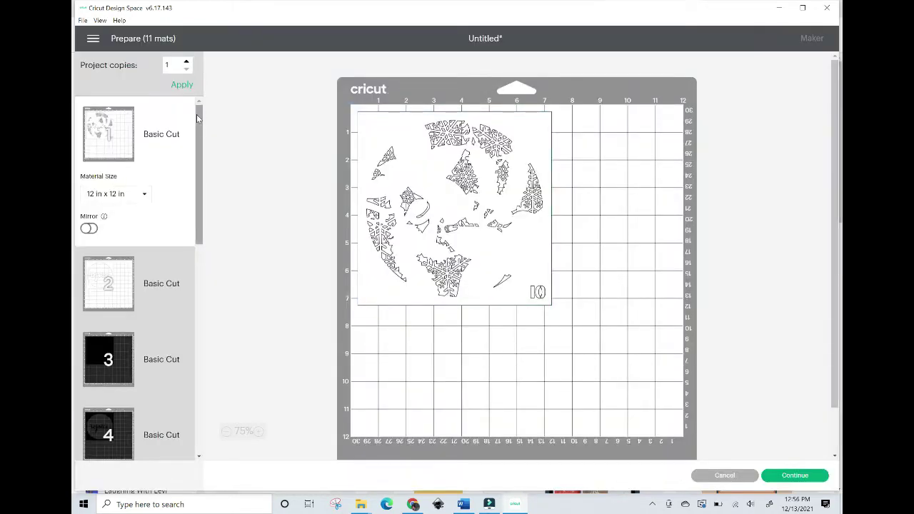
left_click_drag(197, 118, 218, 92)
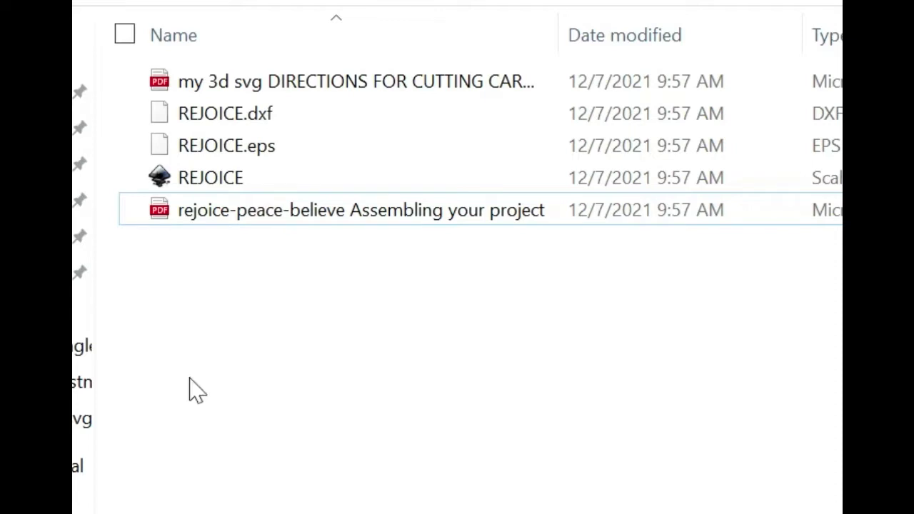
Open the rejoice-peace-believe Assembling your project PDF and examine the suggested layer colors and tape placement
double_click(391, 218)
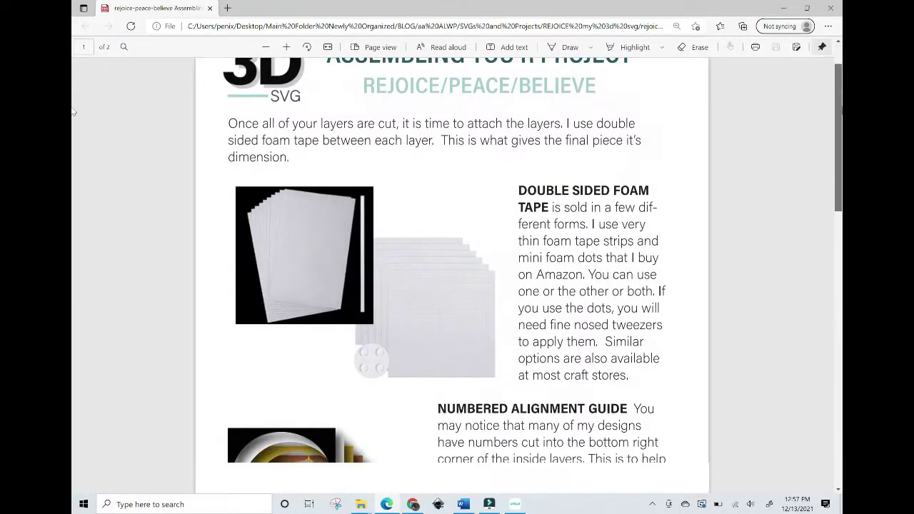
scroll(72, 111, "down", 1)
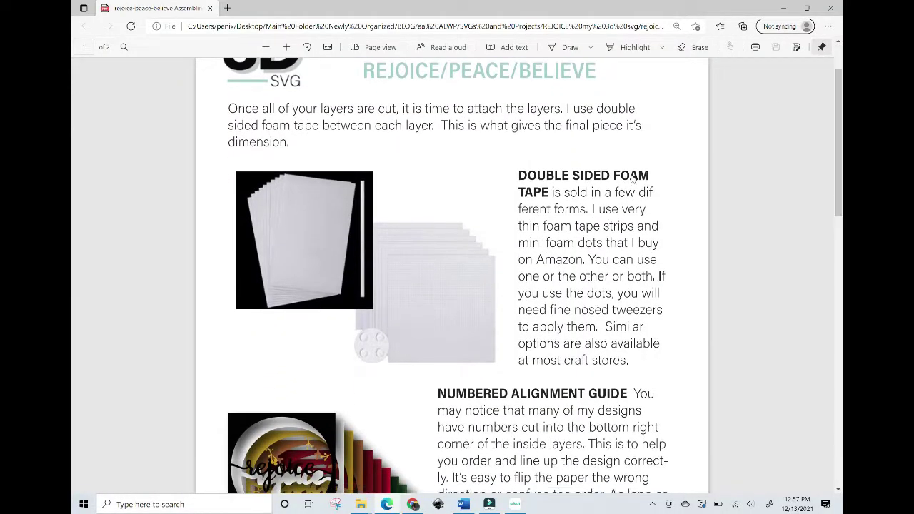
left_click_drag(838, 114, 840, 330)
left_click_drag(71, 330, 71, 337)
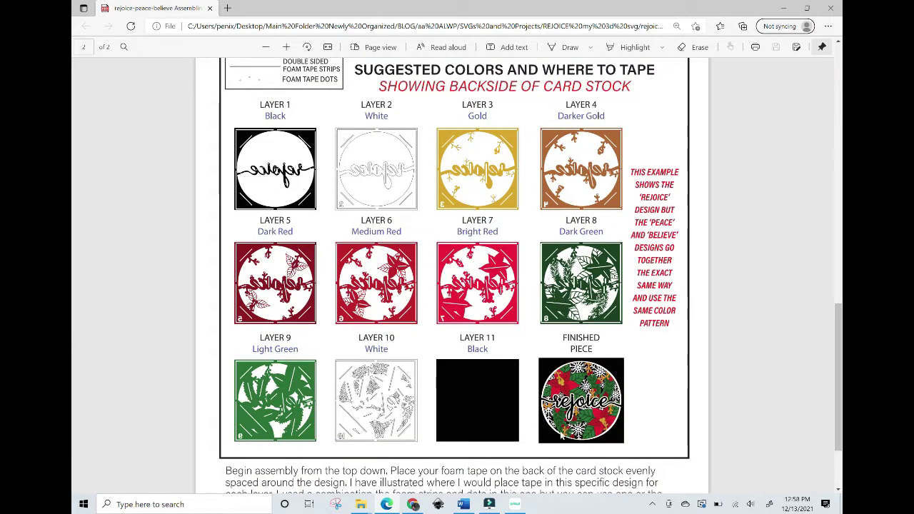
Switch to Cricut Design Space and compare the prepared cut mats with the layer color guide in the assembly PDF
left_click(517, 506)
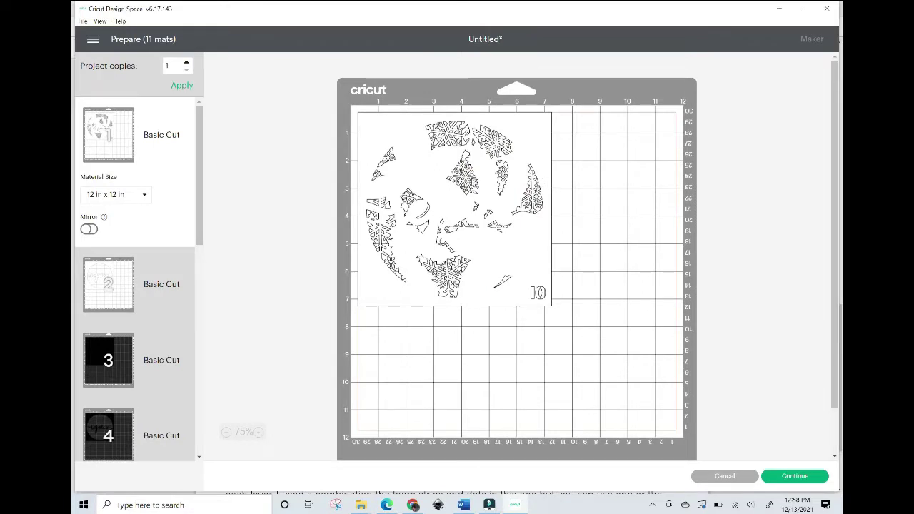
left_click(106, 306)
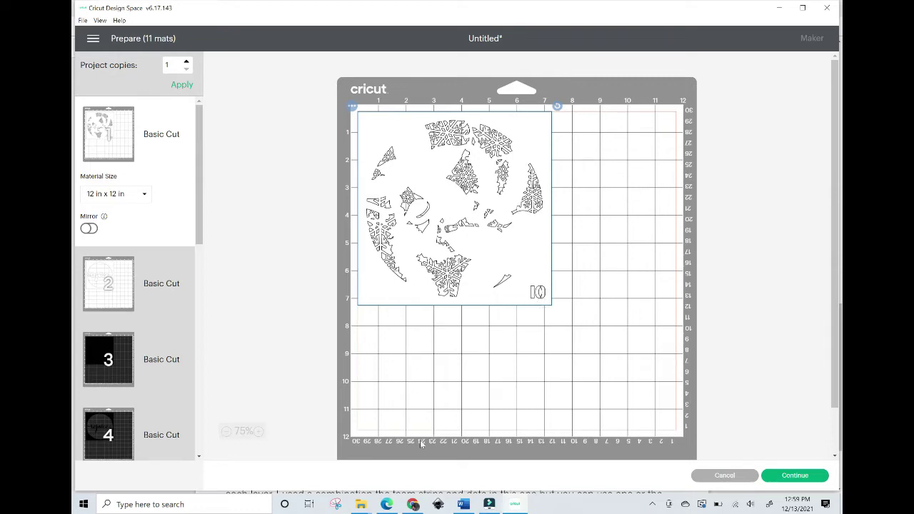
left_click(387, 505)
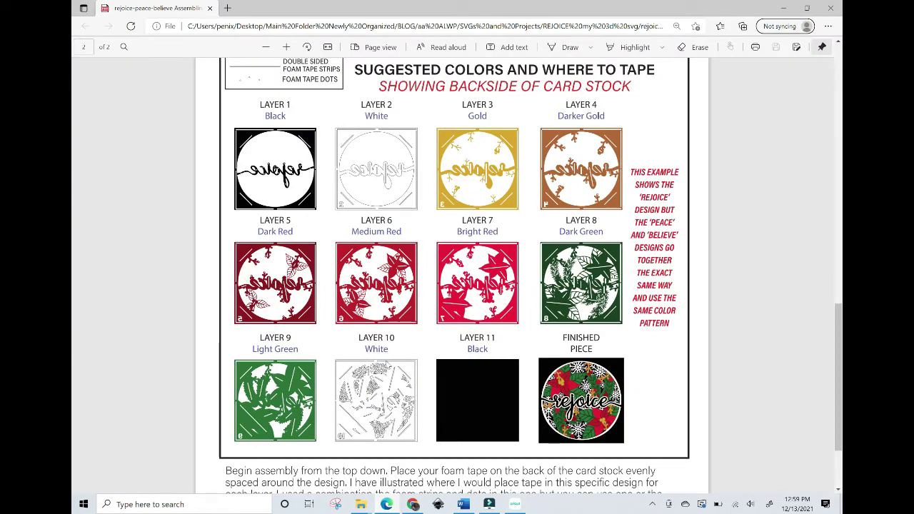
left_click(515, 505)
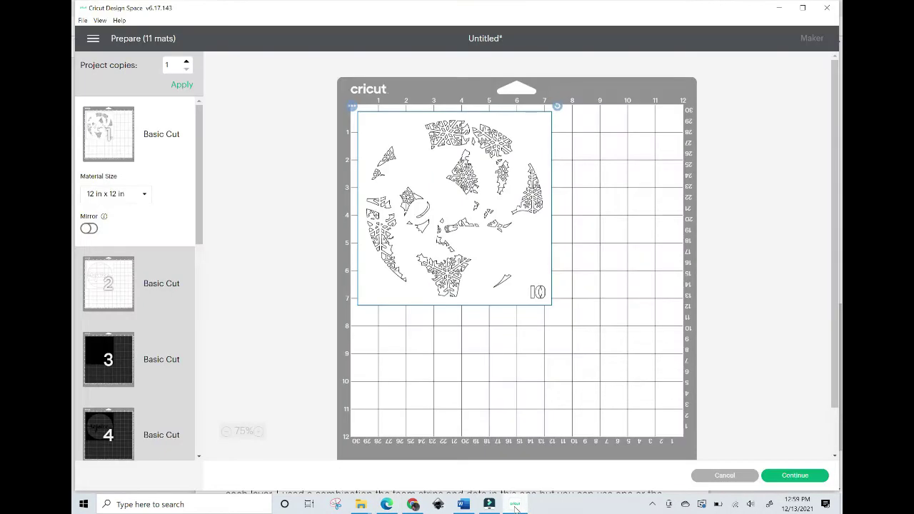